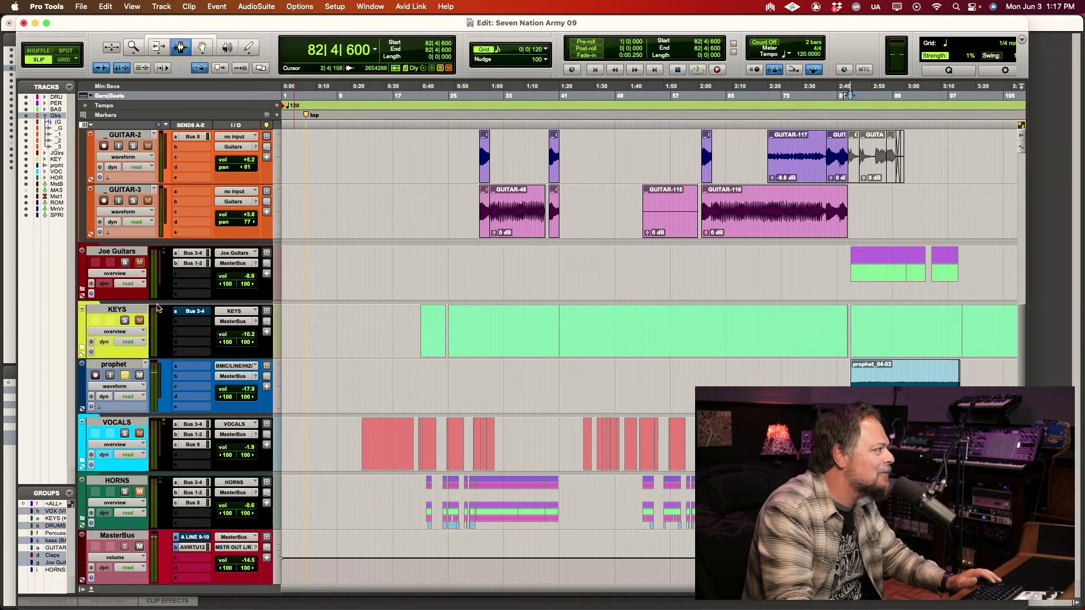
Step: Expand the Joe Guitars folder and play its guitar tracks from bar 82 with both Joe Guitar 1 and Joe Guitar 2 soloed
scroll(219, 261, "up", 2)
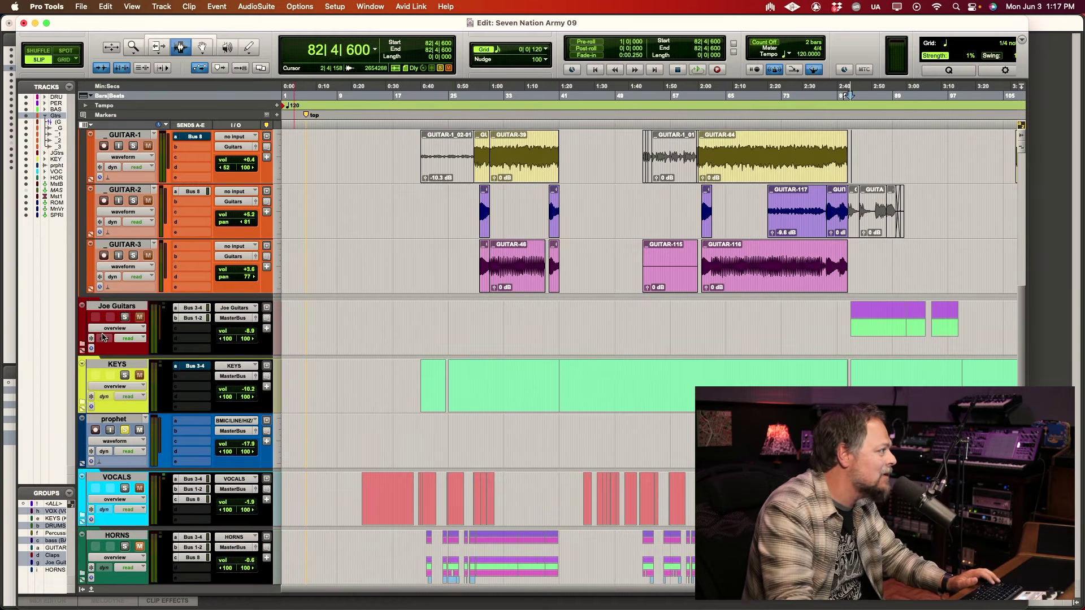
left_click(84, 346)
scroll(749, 302, "down", 2)
key("space")
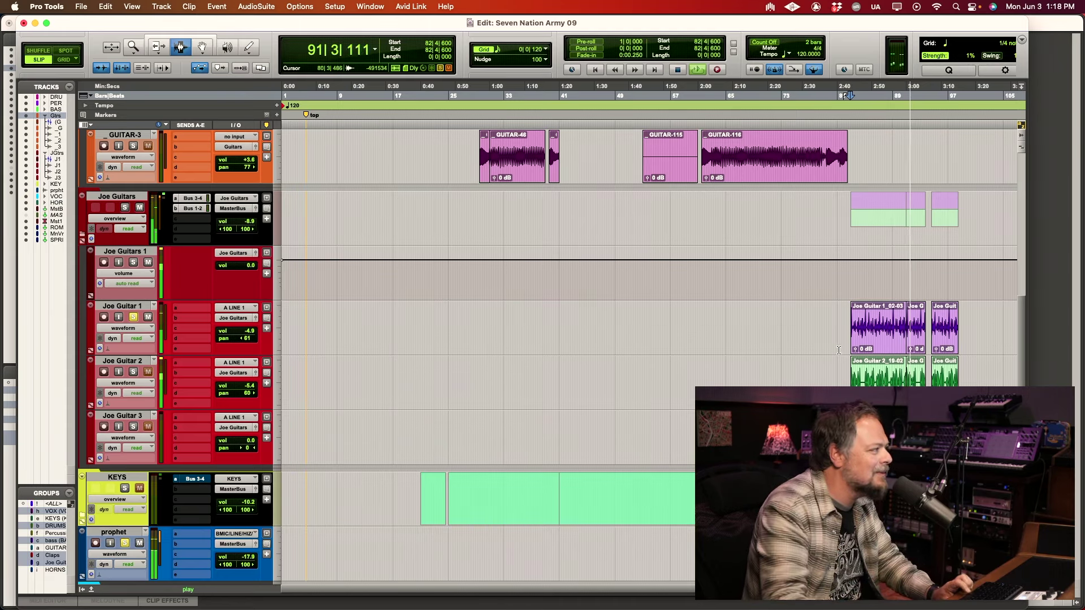
key("space")
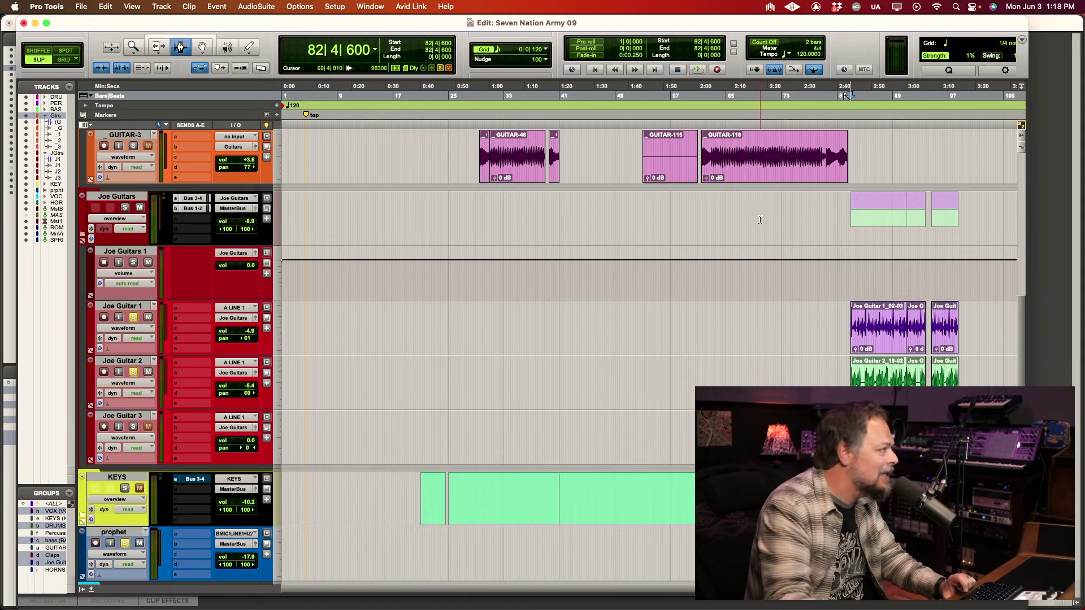
Step: Play both soloed Joe Guitar tracks from bar 82, add the BASS folder to the solos and stop playback
key("space")
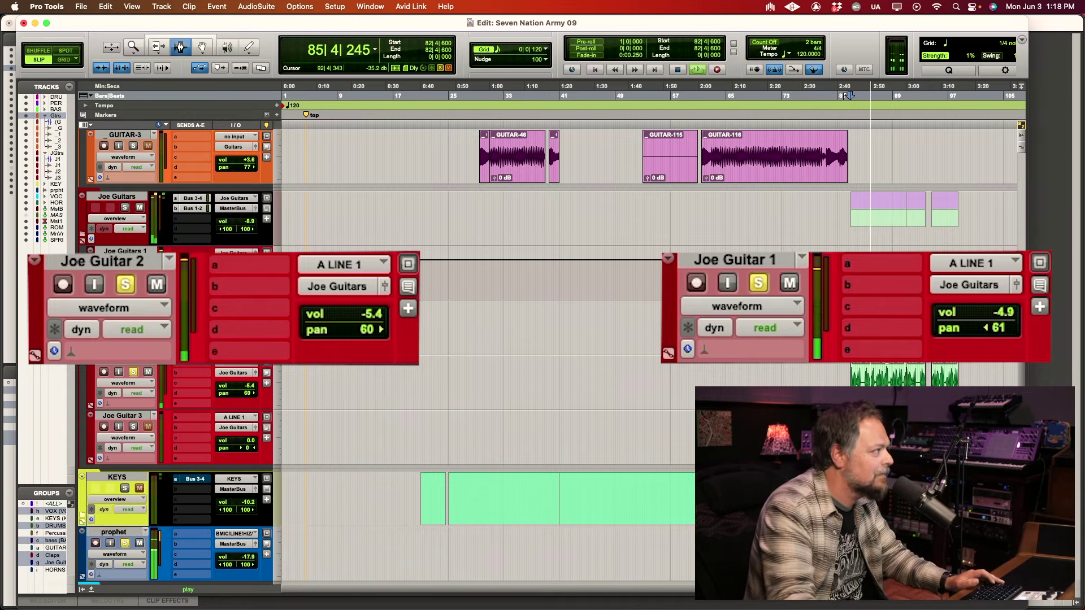
scroll(918, 290, "up", 6)
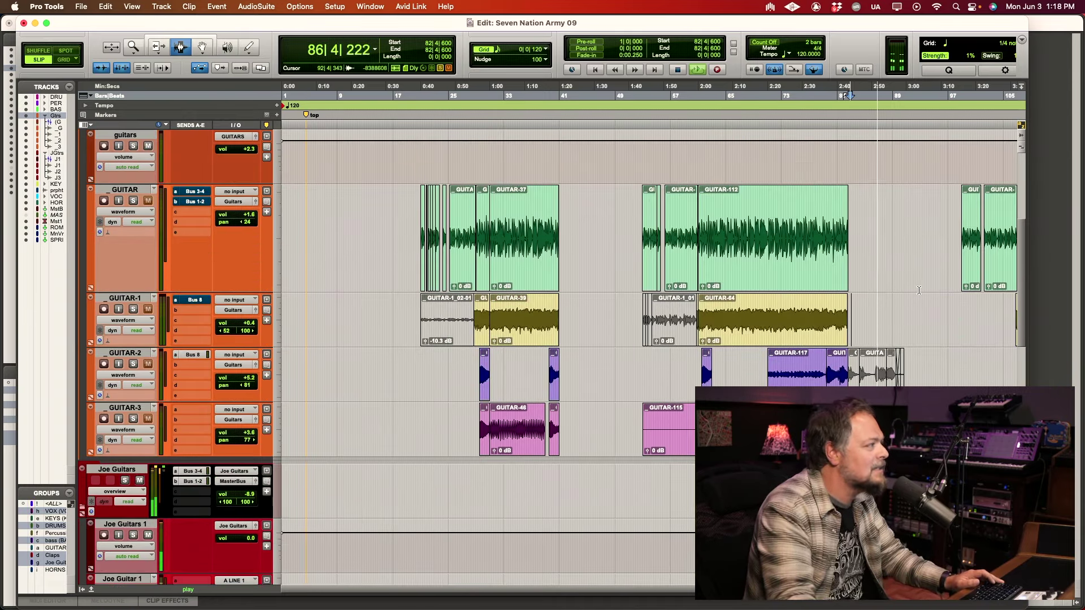
scroll(734, 290, "up", 4)
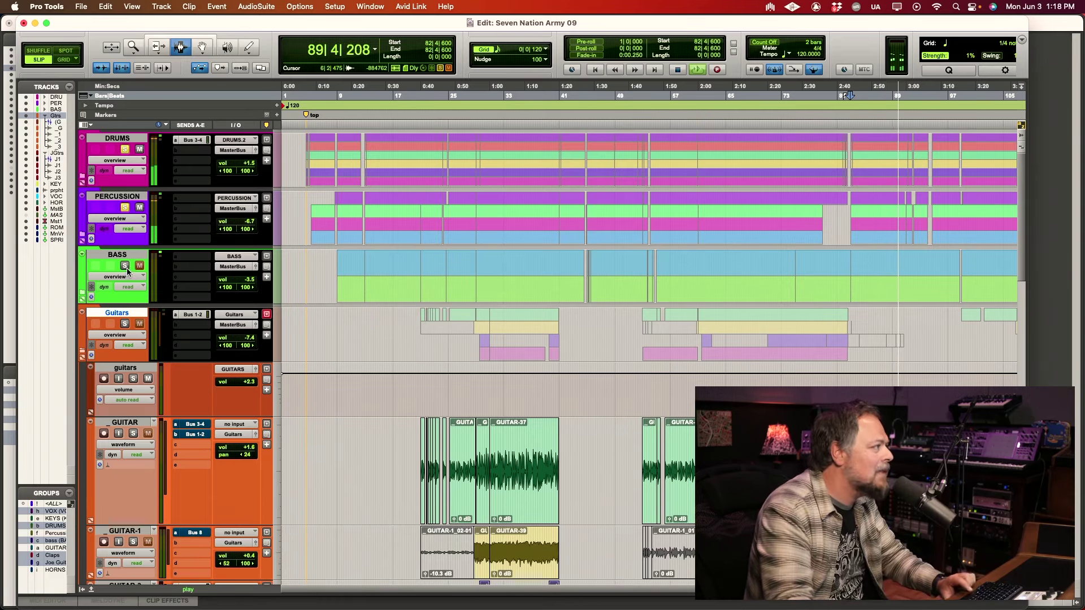
key("space")
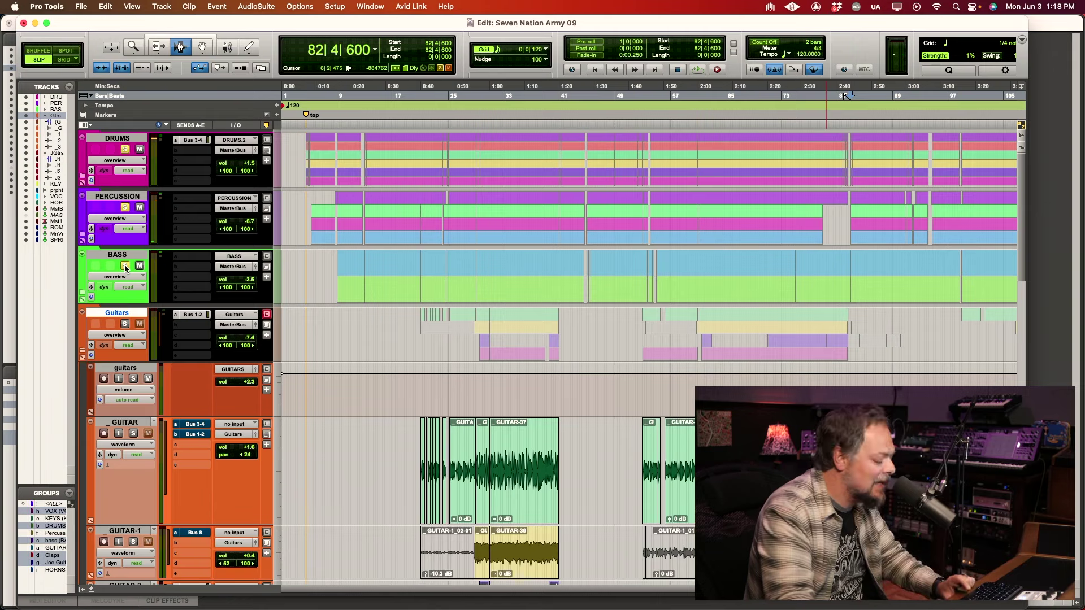
Step: Listen to the section from bar 82 with the bass included, stop playback and add the VOCALS folder to the solos
key("space")
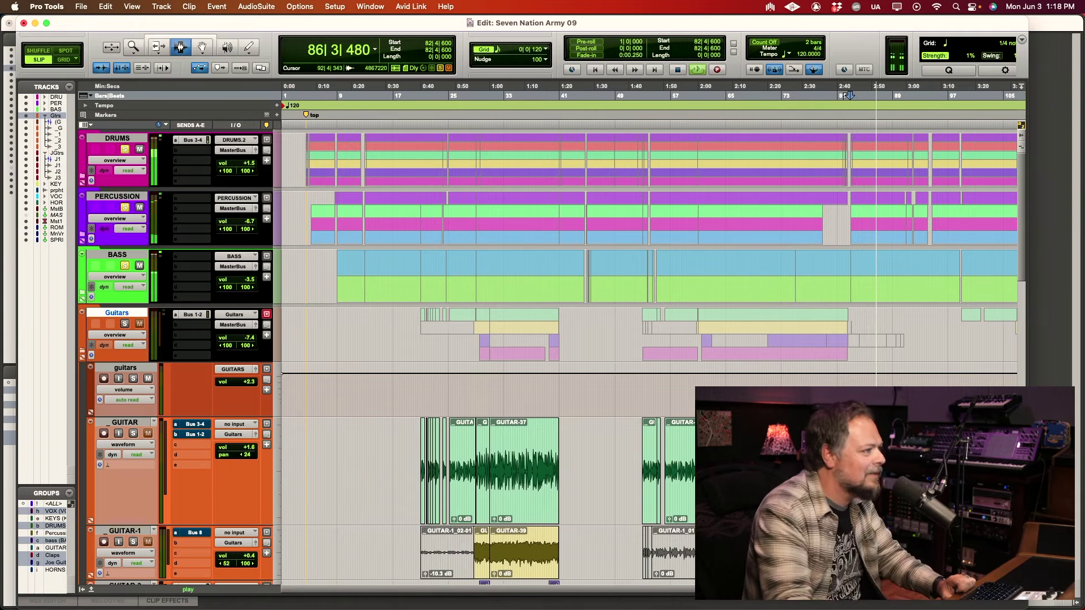
scroll(486, 339, "down", 10)
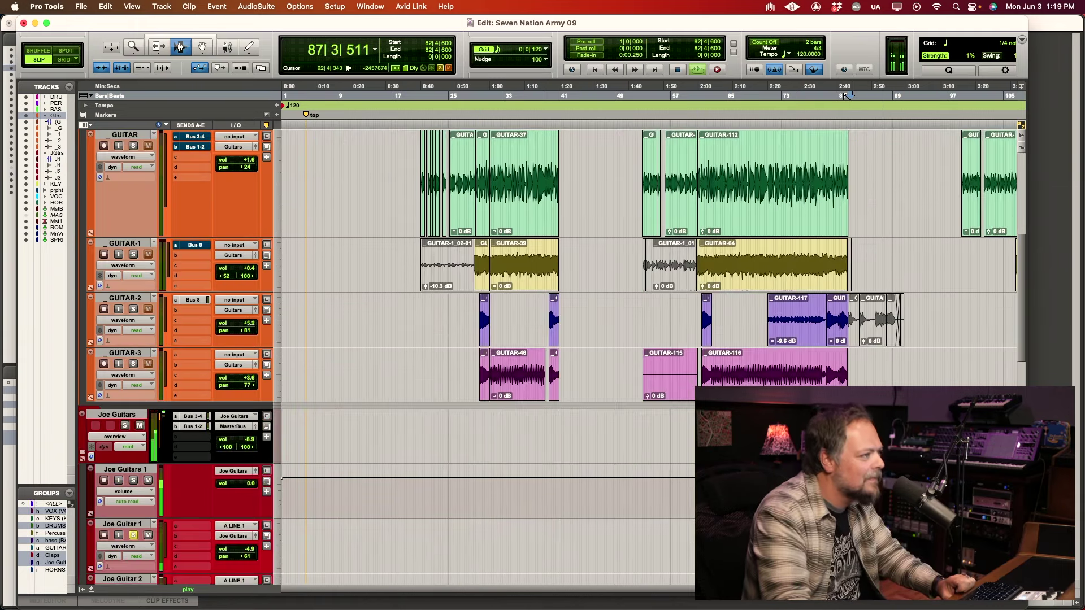
scroll(847, 95, "down", 3)
scroll(848, 95, "down", 4)
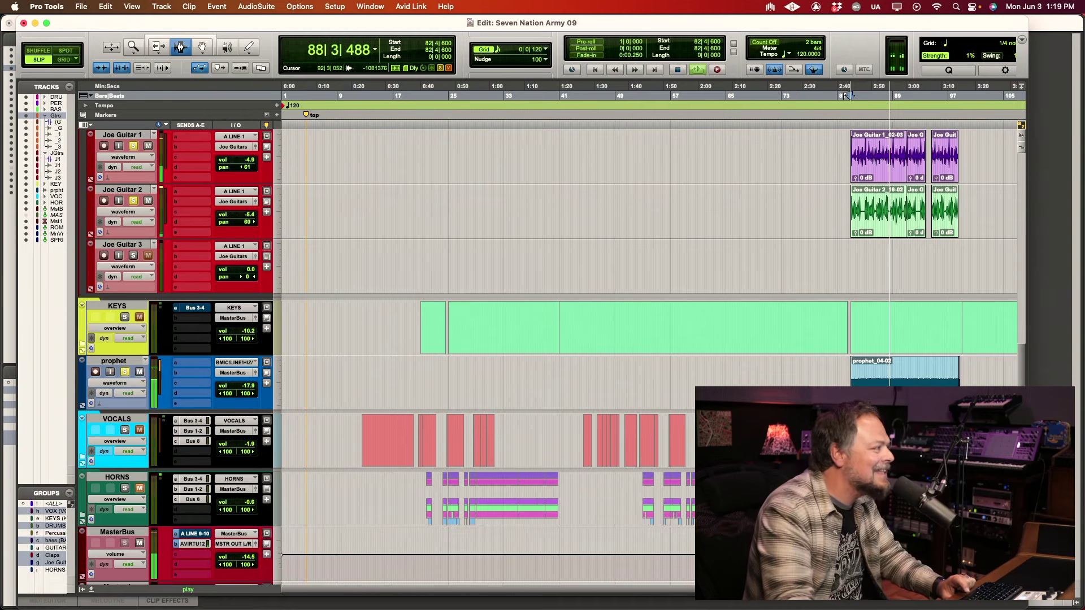
key("space")
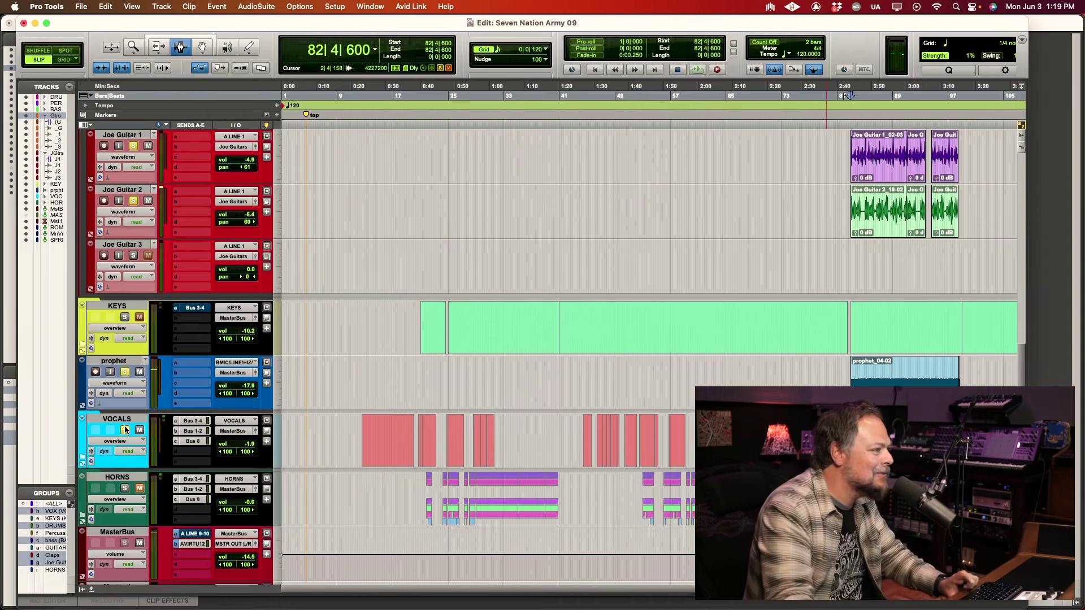
Step: Play the section from bar 89 with the vocals included, stop playback and add the HORNS folder to the solos
left_click(899, 95)
key("space")
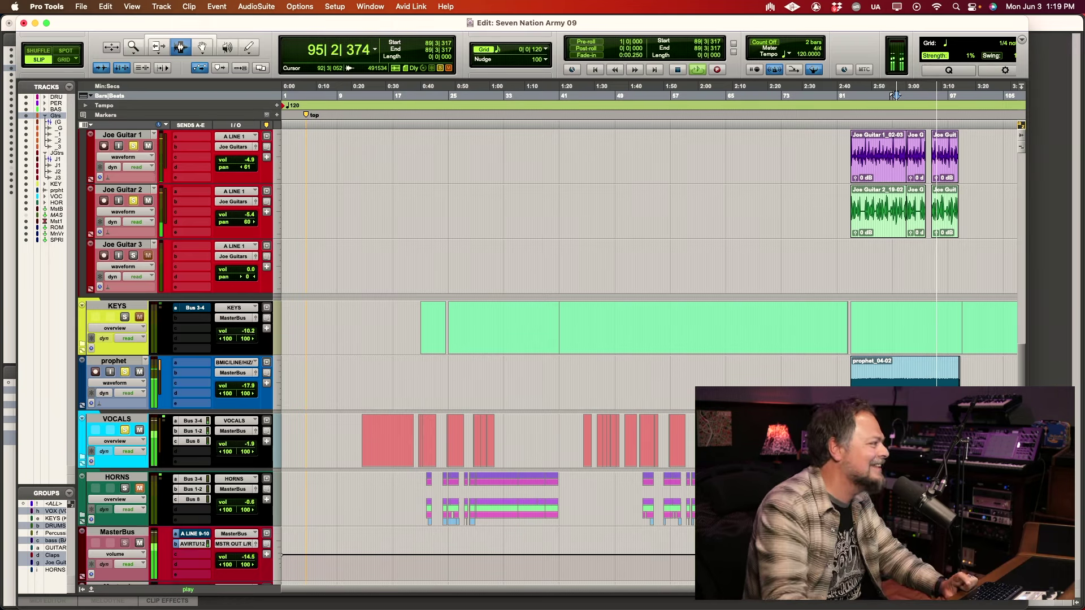
key("space")
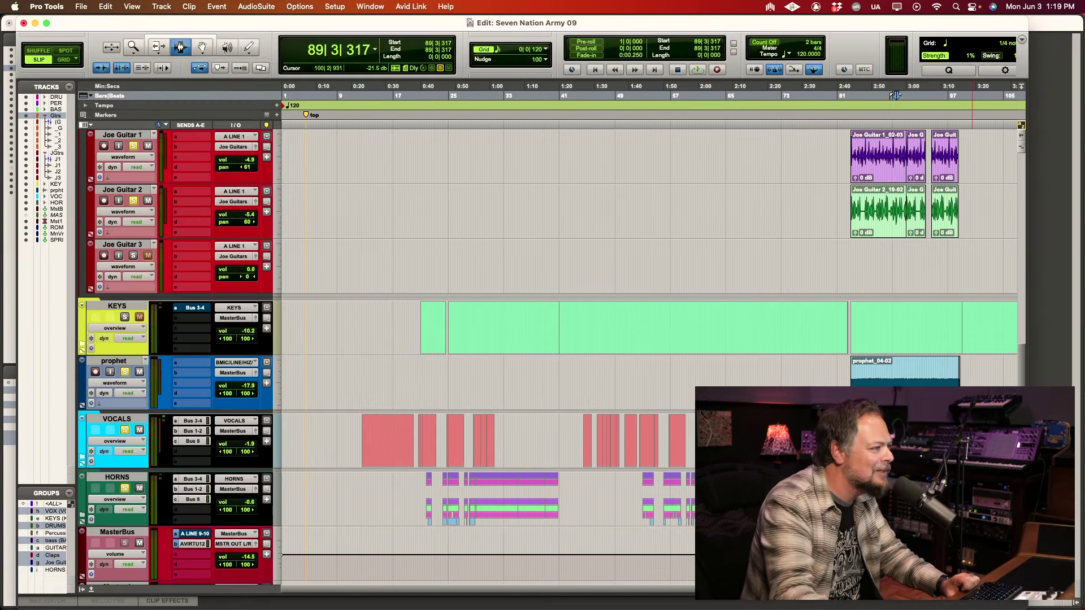
Step: Play from bar 81 with the horns included, clear all track solos and continue listening to the full mix from bar 100
key("space")
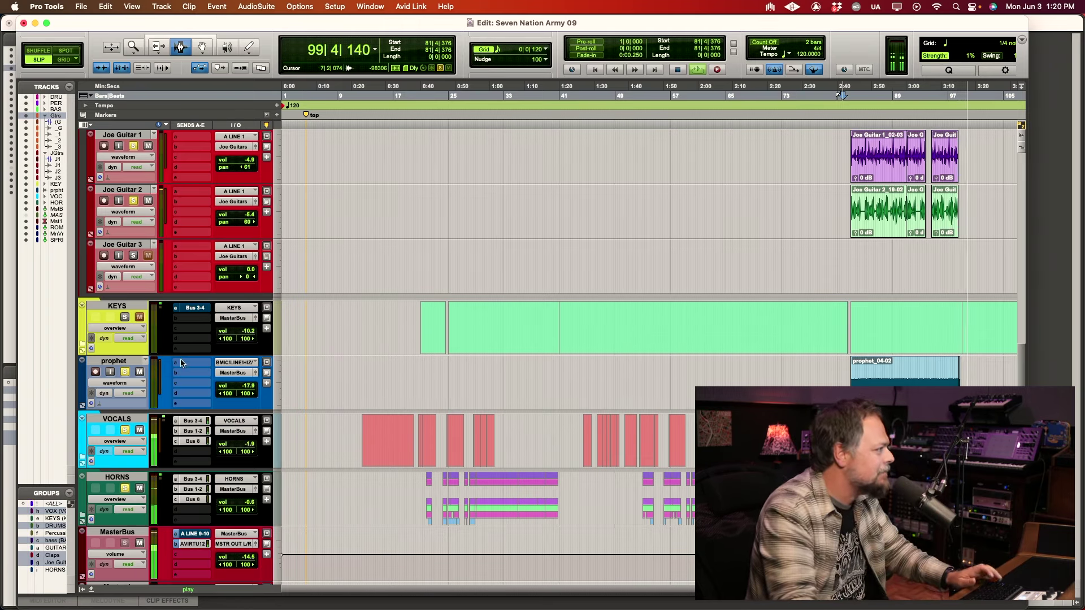
left_click(126, 372)
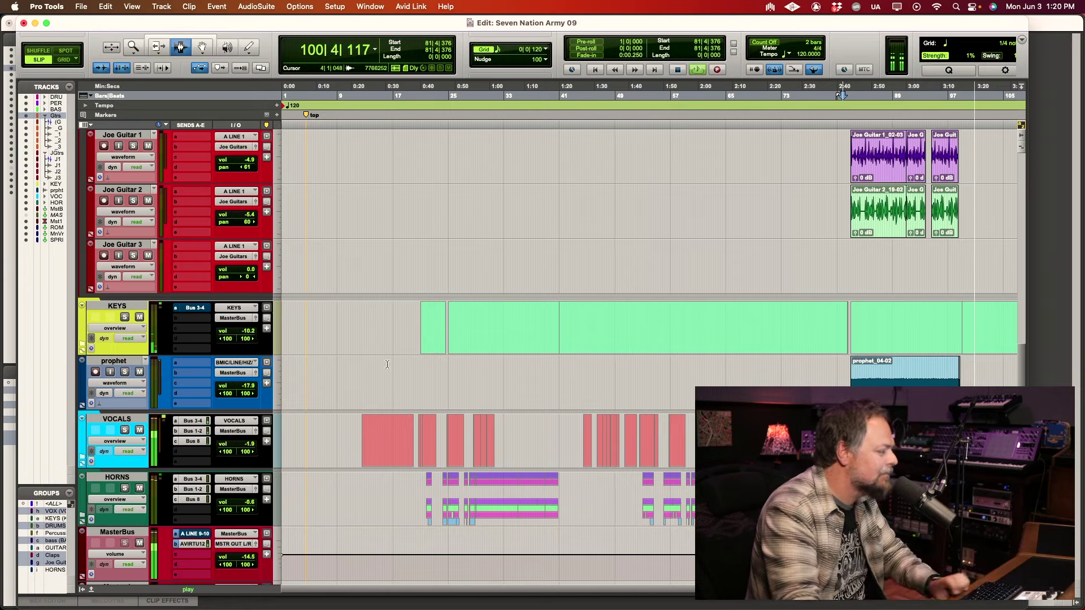
key("super+bracketleft")
key("super+bracketleft")
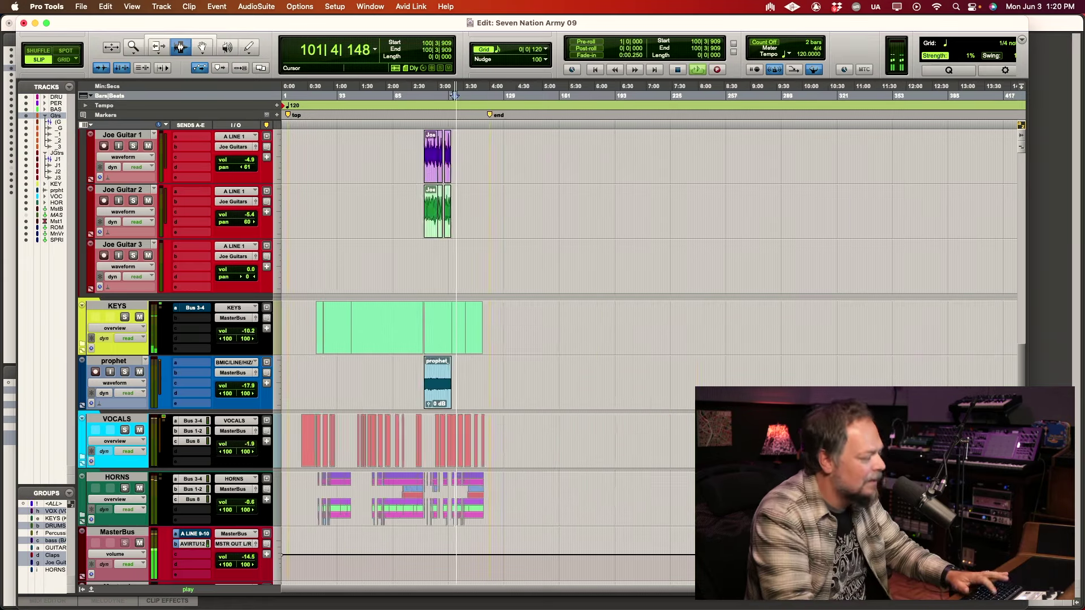
key("super+bracketright")
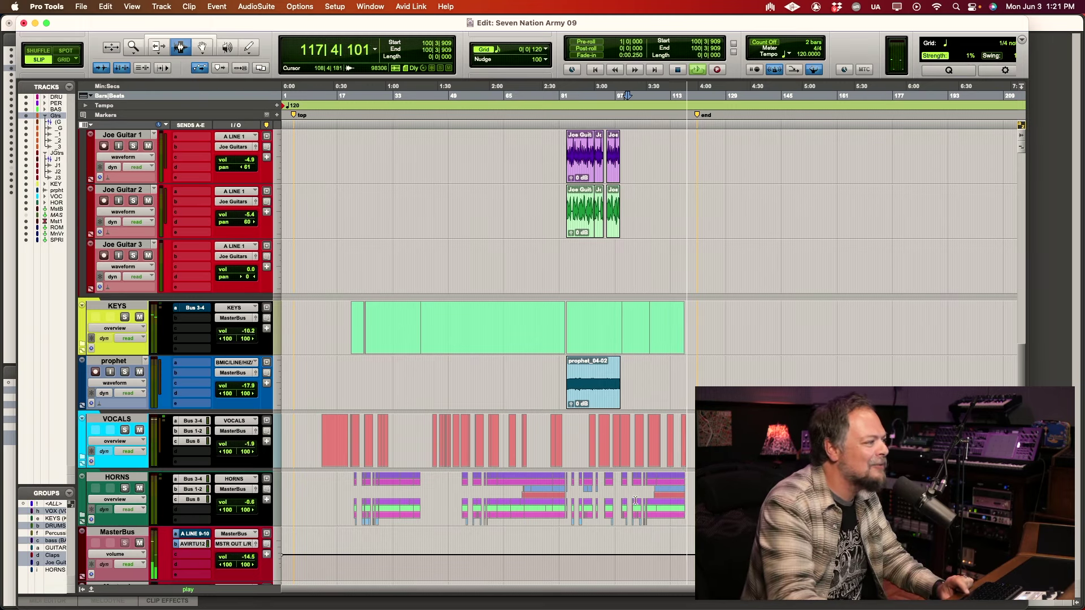
Step: Play the song from bar 70 with the HORNS folder soloed, and replay the short horn hits from bar 86
left_click(522, 496)
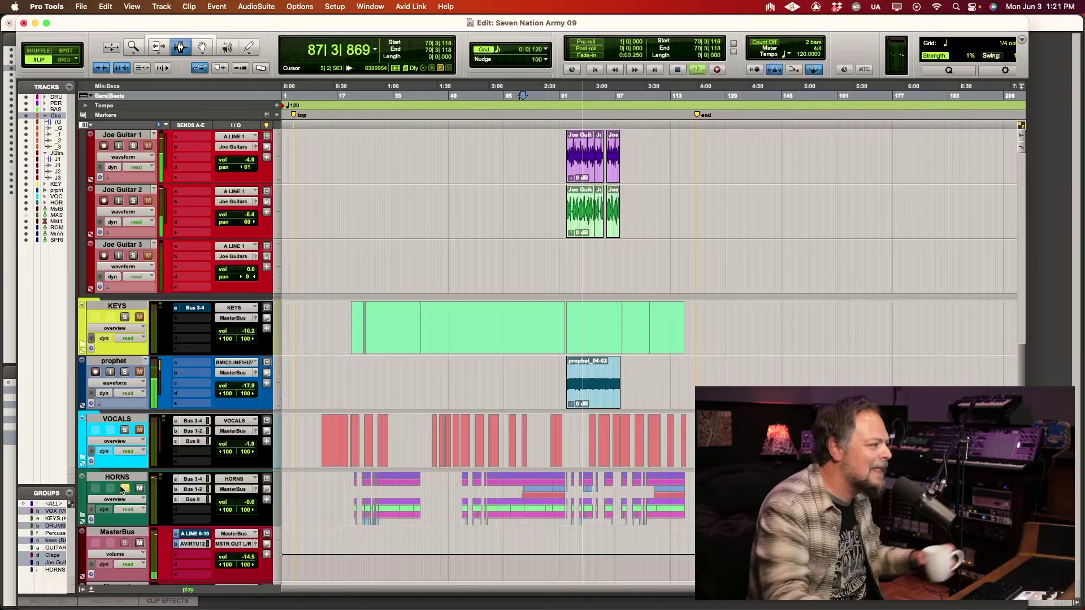
left_click(580, 501)
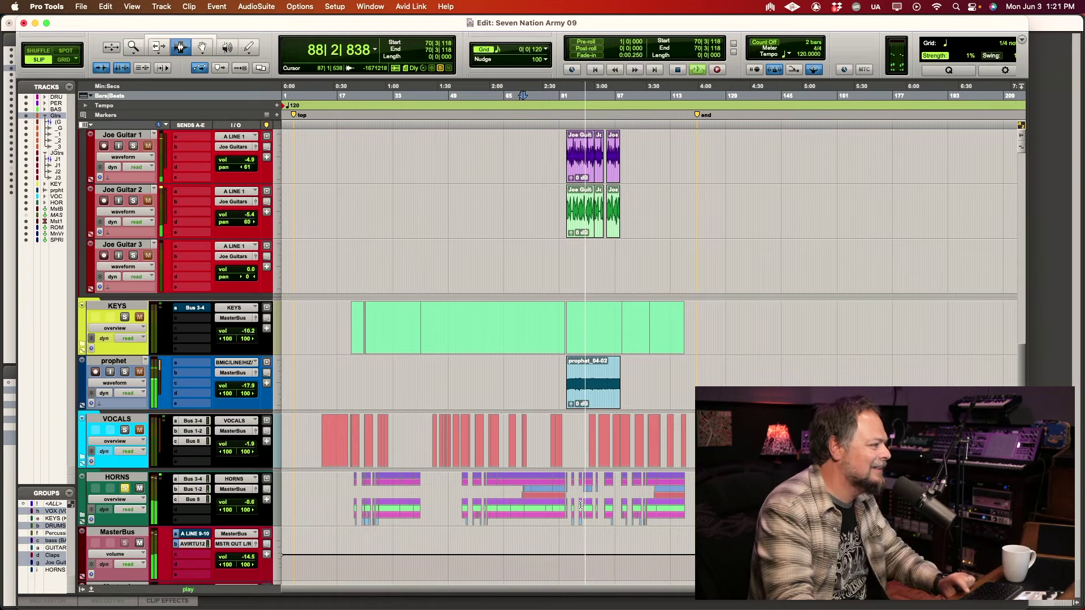
key("space")
key("space")
key("super+bracketright")
key("super+bracketright")
key("super+bracketright")
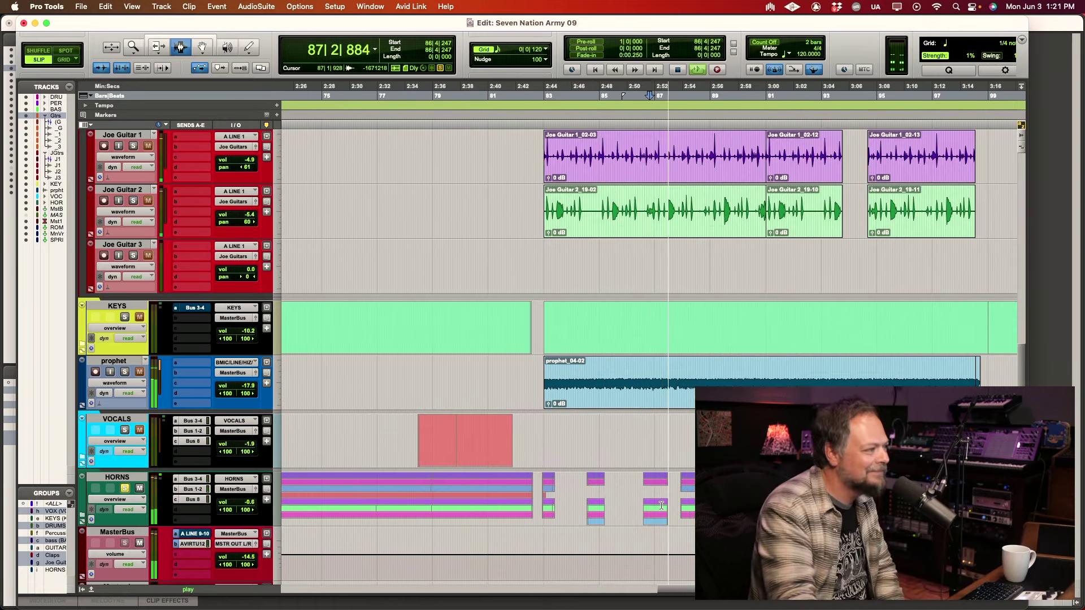
Step: Remove the solo from the HORNS folder to hear the full mix, and stop playback
key("super+bracketleft")
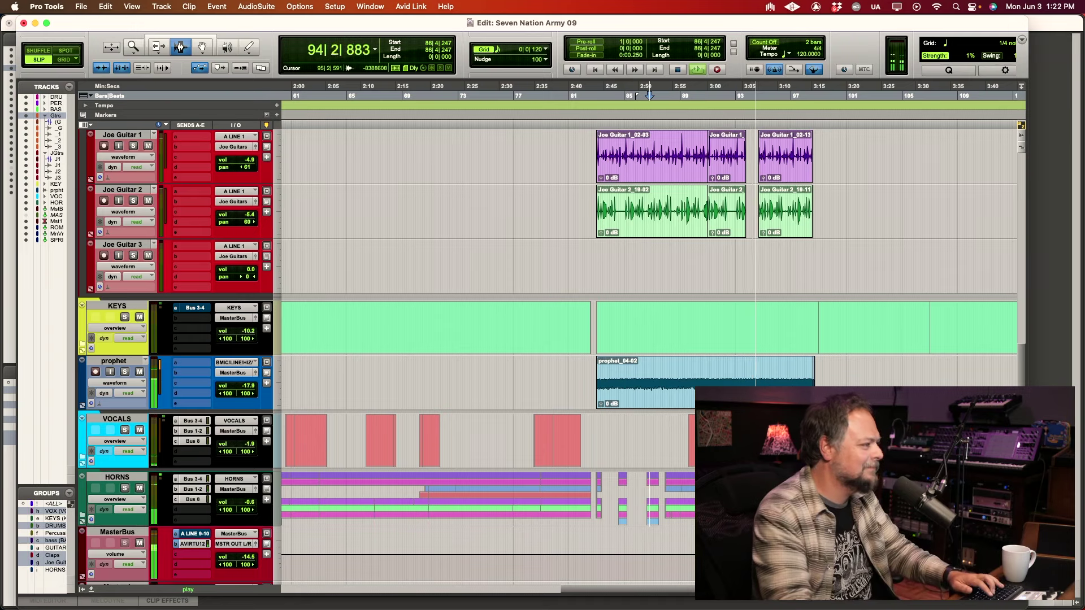
left_click(125, 489)
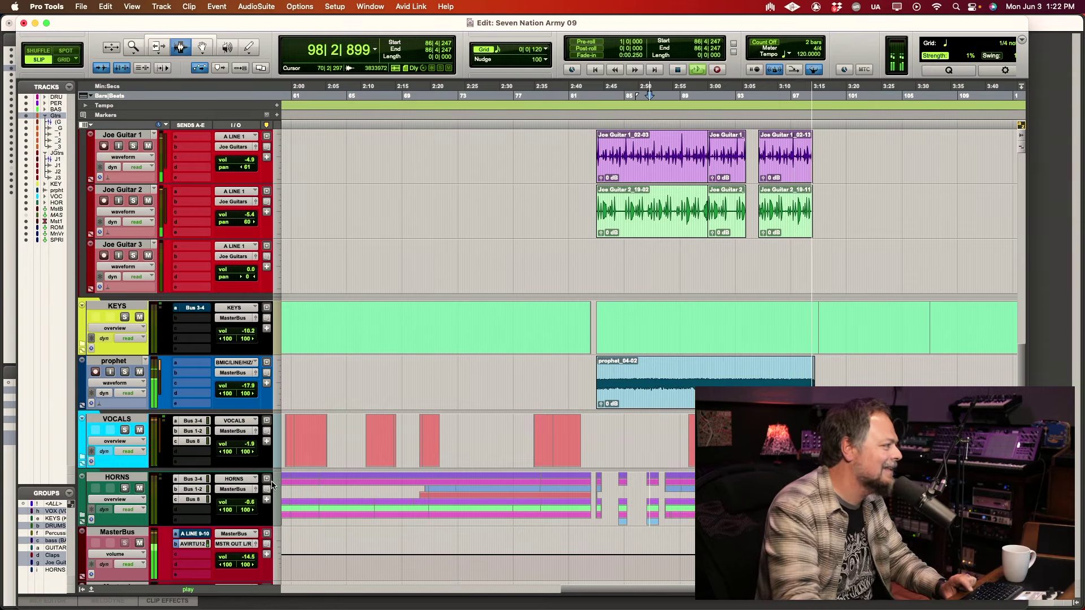
key("space")
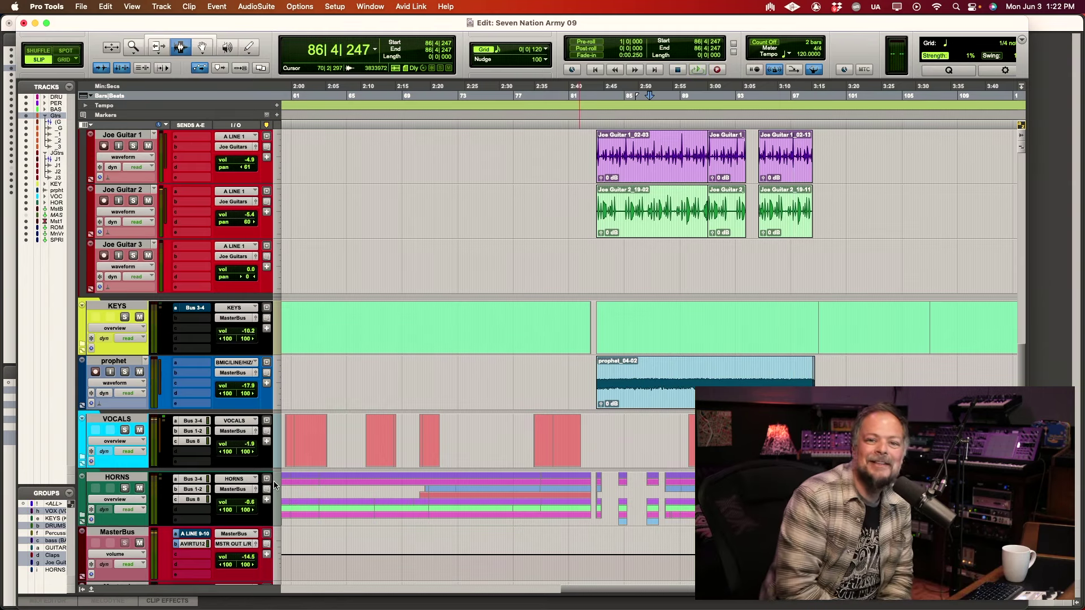